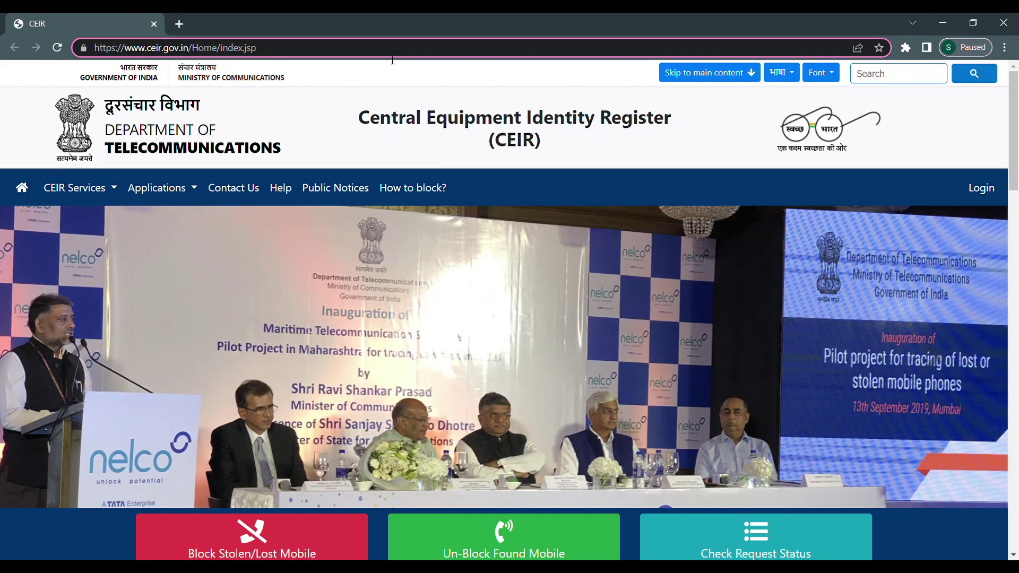
# Open the request form for blocking a stolen or lost mobile from the CEIR home page.
pyautogui.click(380, 76)
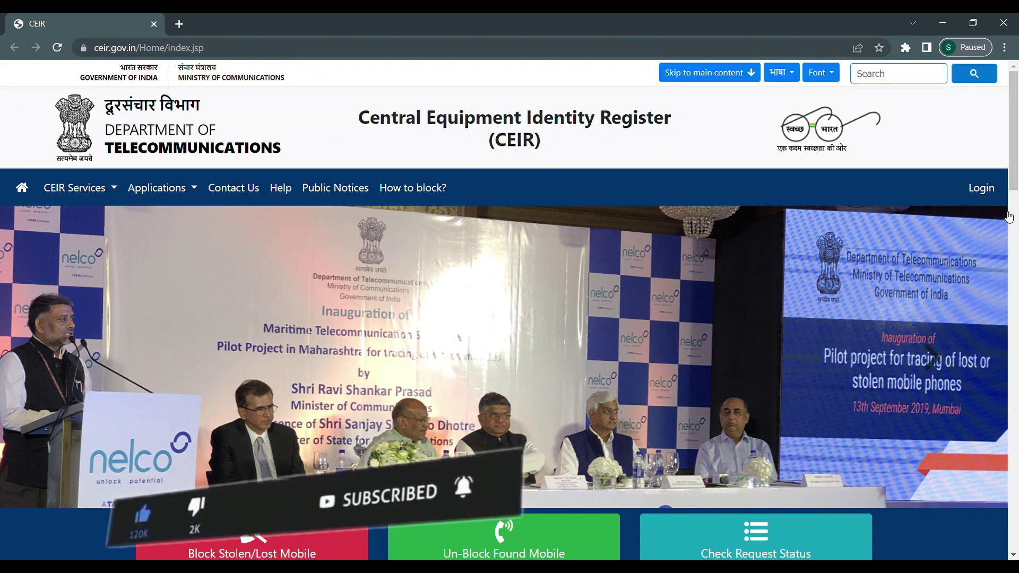
pyautogui.scroll(-5, 213, 289)
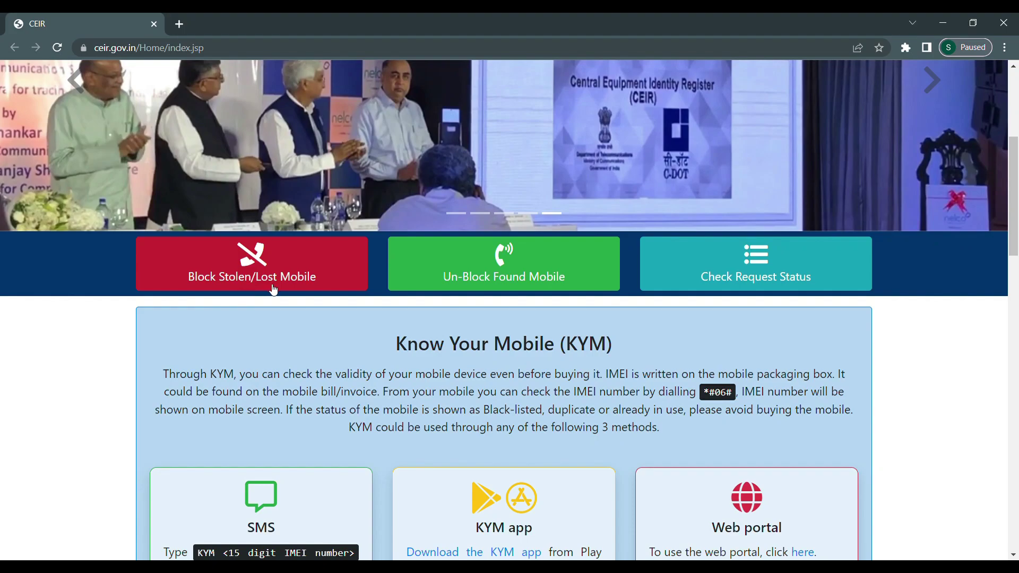
pyautogui.click(312, 291)
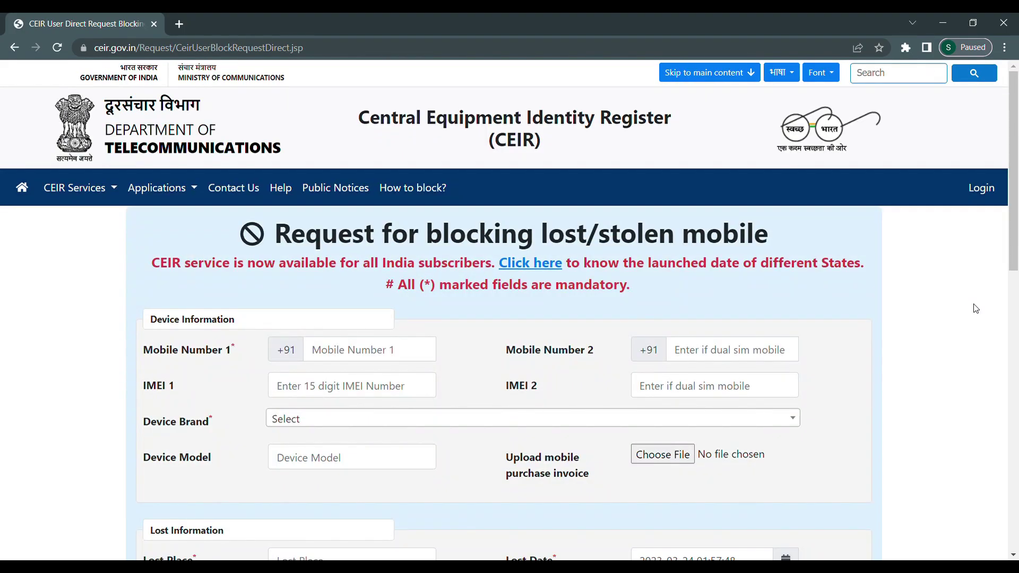
# Review the mobile number and IMEI fields in the Device Information section.
pyautogui.scroll(-2, 1015, 225)
pyautogui.moveTo(1016, 222); pyautogui.dragTo(1016, 199)
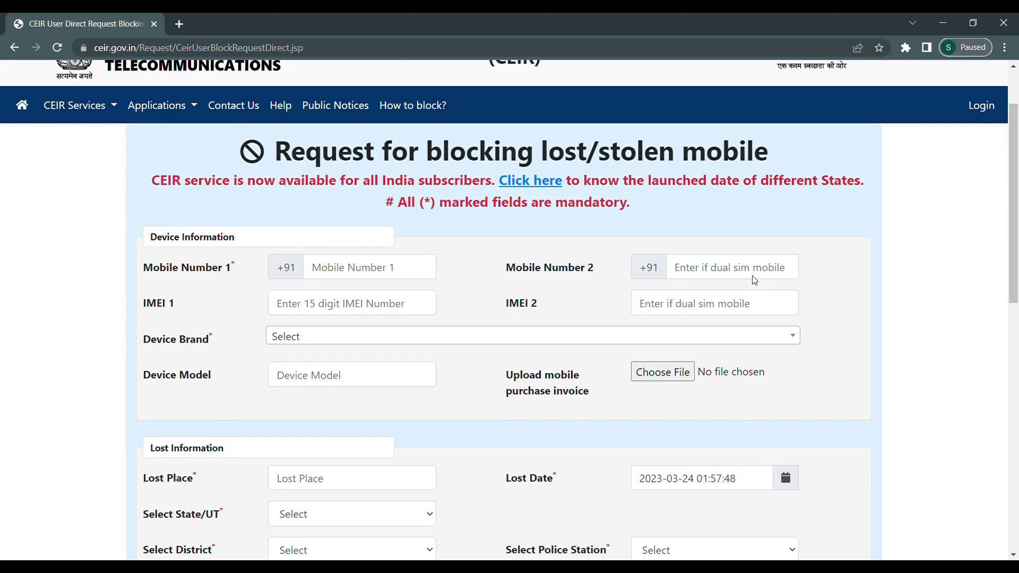
pyautogui.click(429, 269)
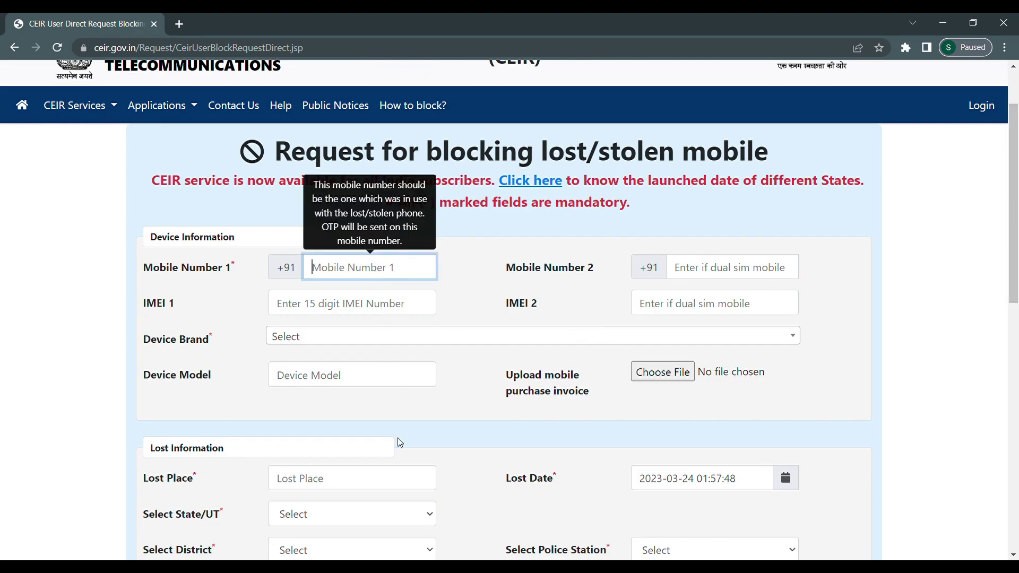
pyautogui.click(701, 277)
pyautogui.click(615, 301)
pyautogui.click(358, 326)
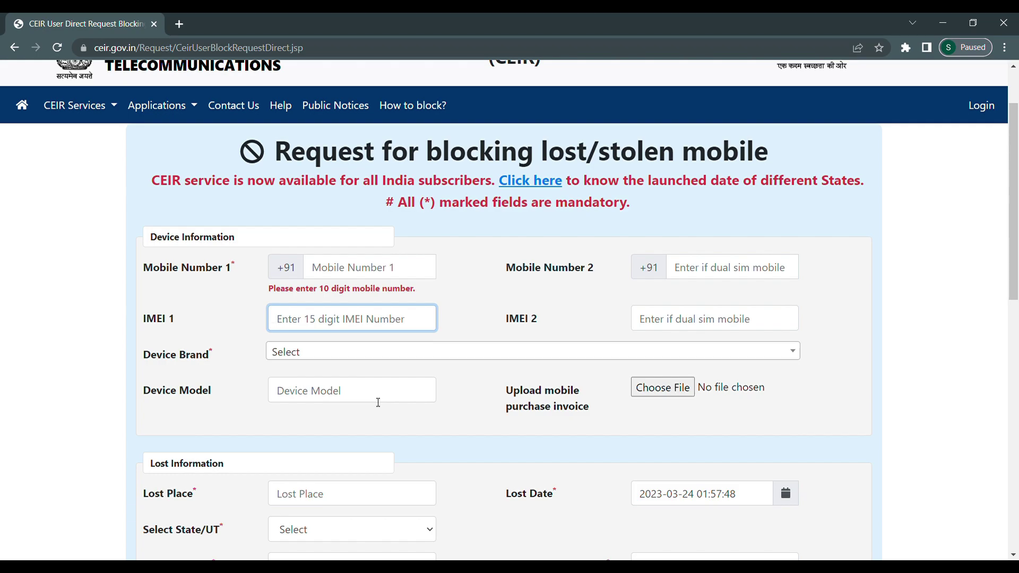
pyautogui.click(672, 320)
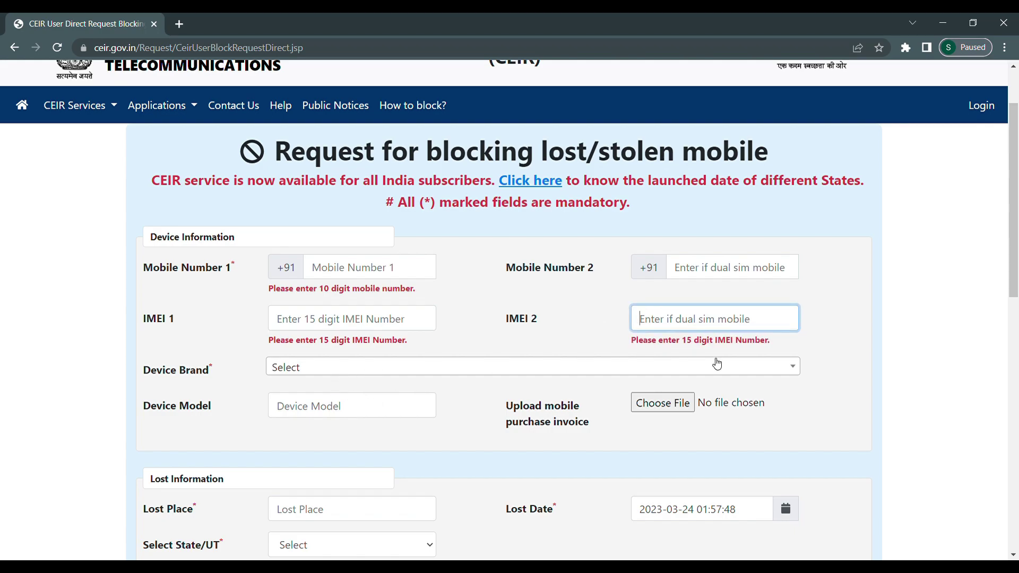
# Search the device brands for "vivo" and set the brand to Vivo Mobile Communication Co Ltd.
pyautogui.click(793, 369)
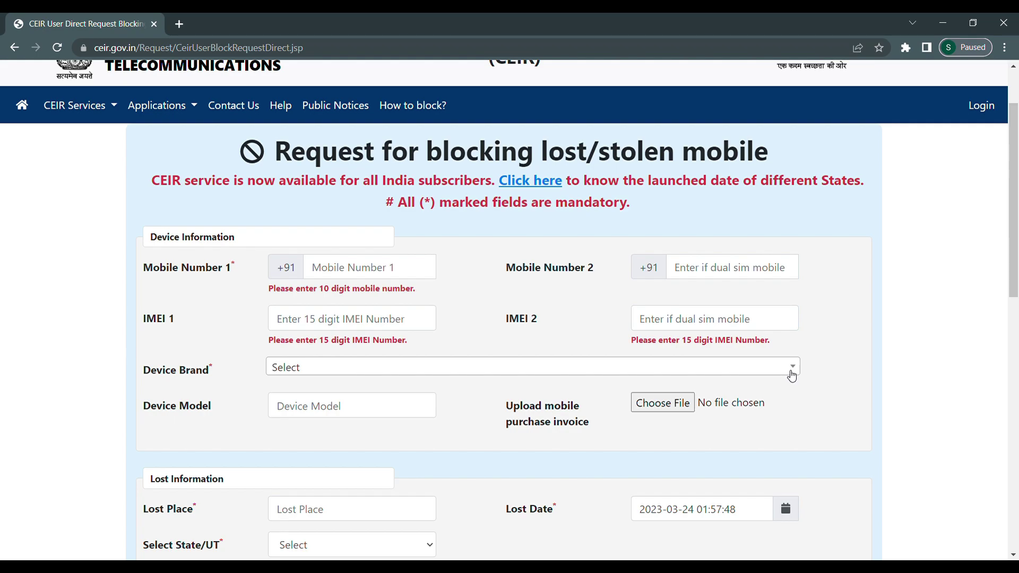
pyautogui.click(295, 393)
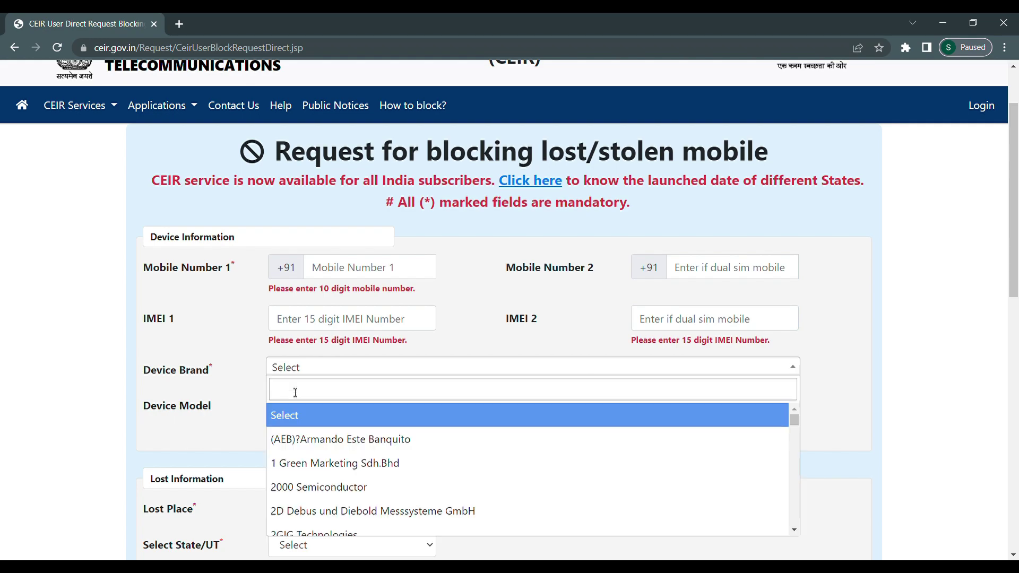
pyautogui.scroll(1, 334, 462)
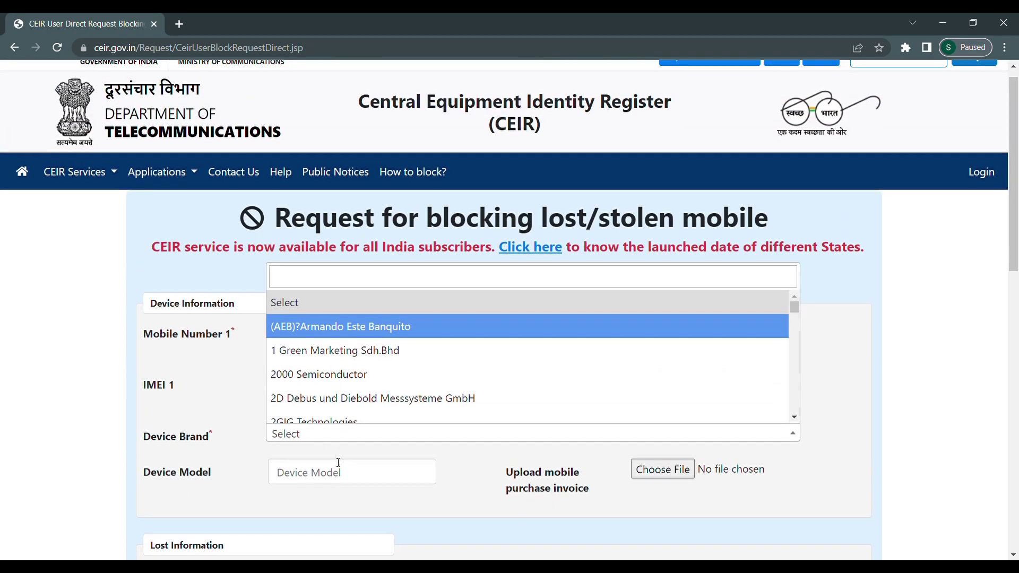
pyautogui.moveTo(794, 307); pyautogui.dragTo(807, 379)
pyautogui.write('vivo')
pyautogui.click(329, 418)
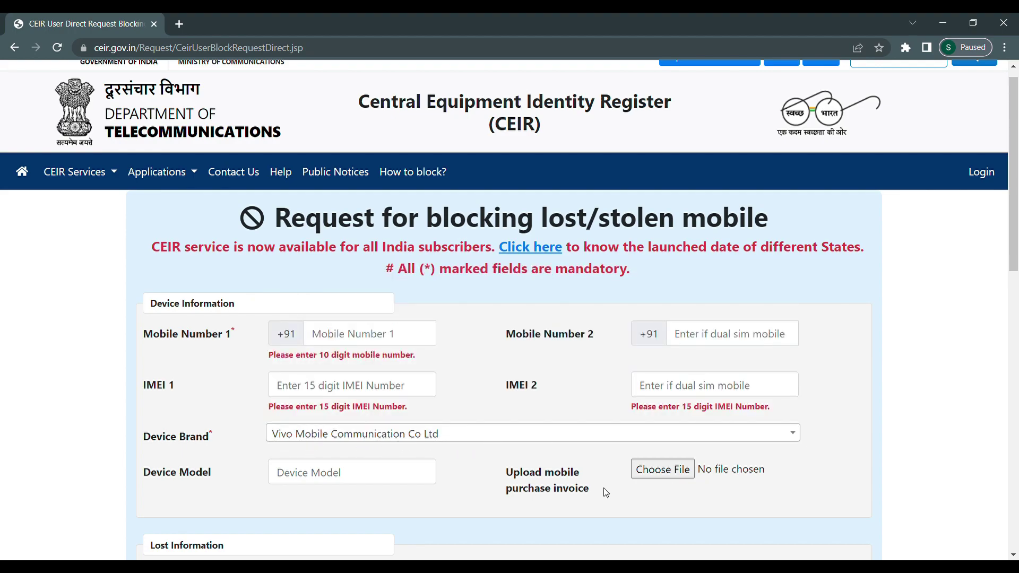
# Review the device model field and the purchase invoice upload option.
pyautogui.moveTo(1014, 247); pyautogui.dragTo(1016, 315)
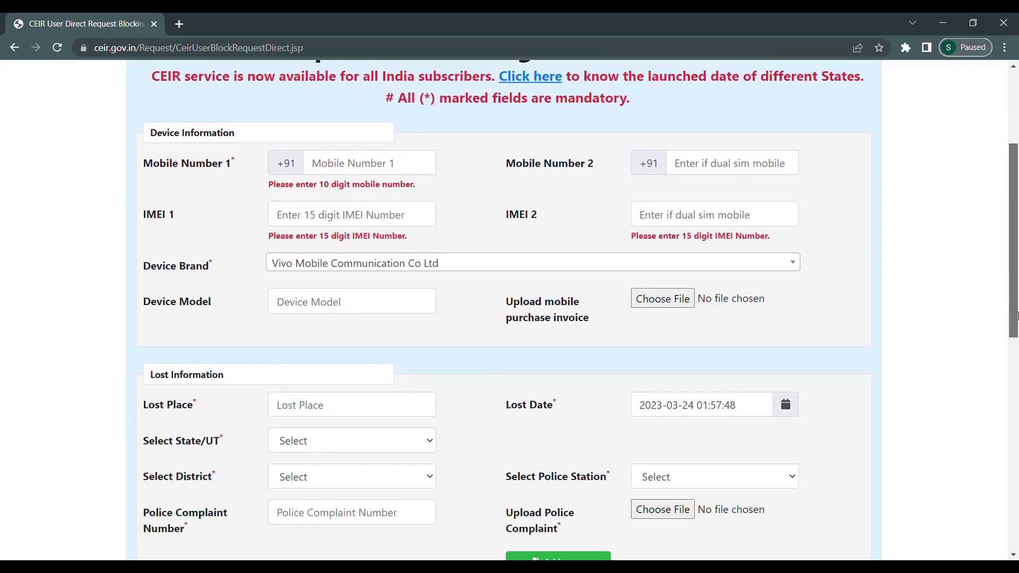
pyautogui.click(322, 312)
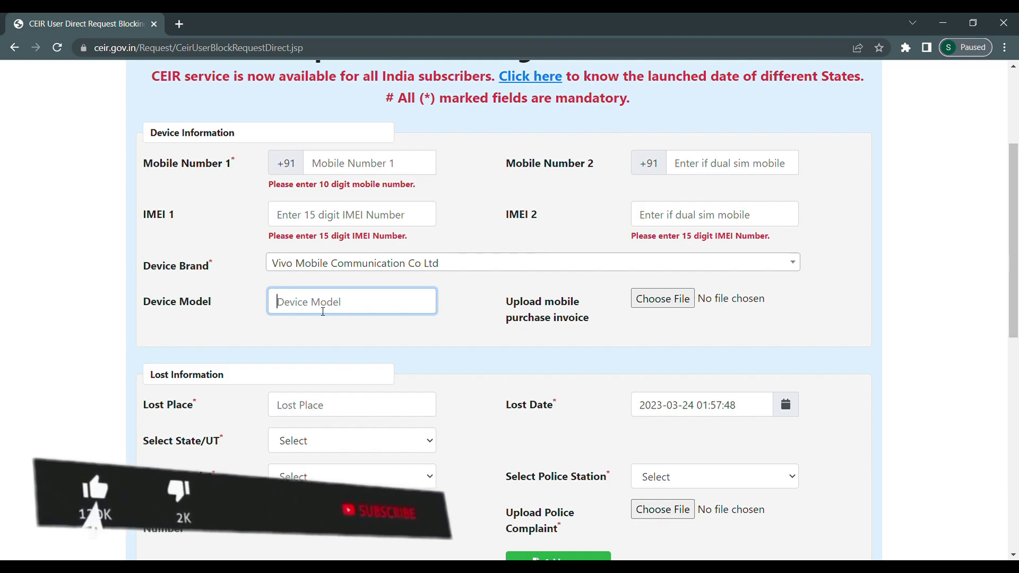
pyautogui.click(671, 305)
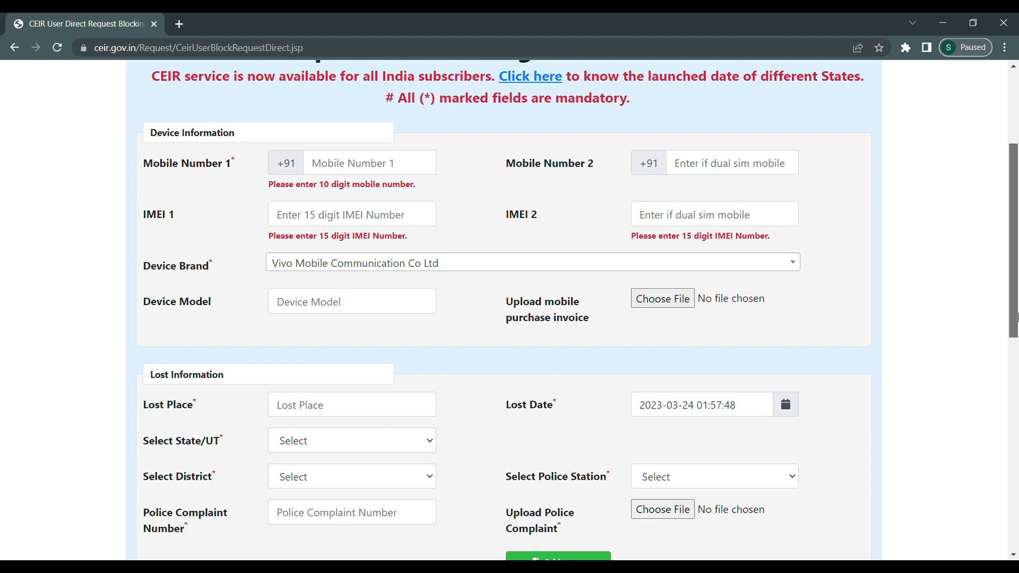
# Review the Lost Information fields, including the lost place, state and police station.
pyautogui.moveTo(1014, 322); pyautogui.dragTo(1016, 359)
pyautogui.scroll(-2, 480, 295)
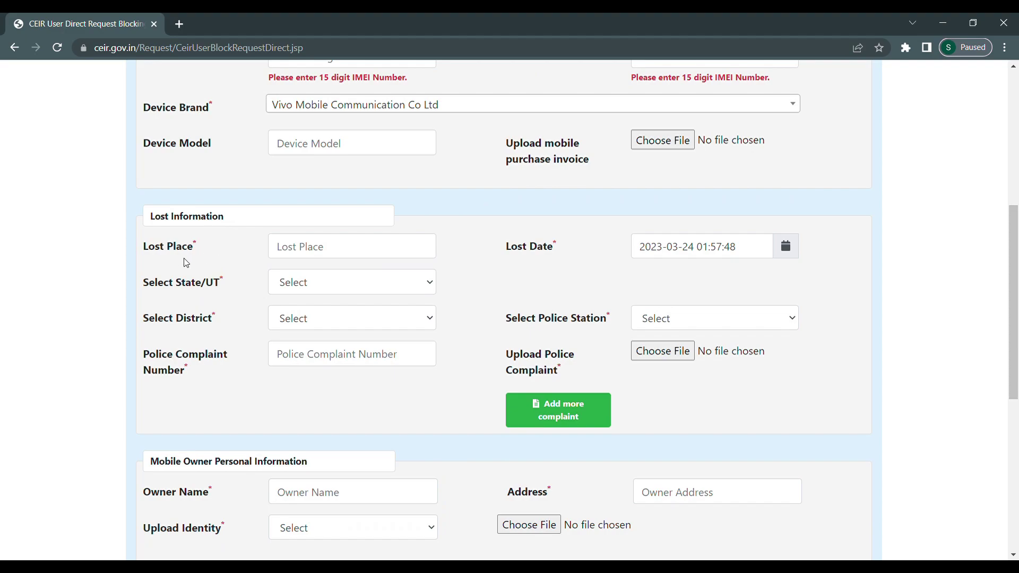
pyautogui.click(326, 254)
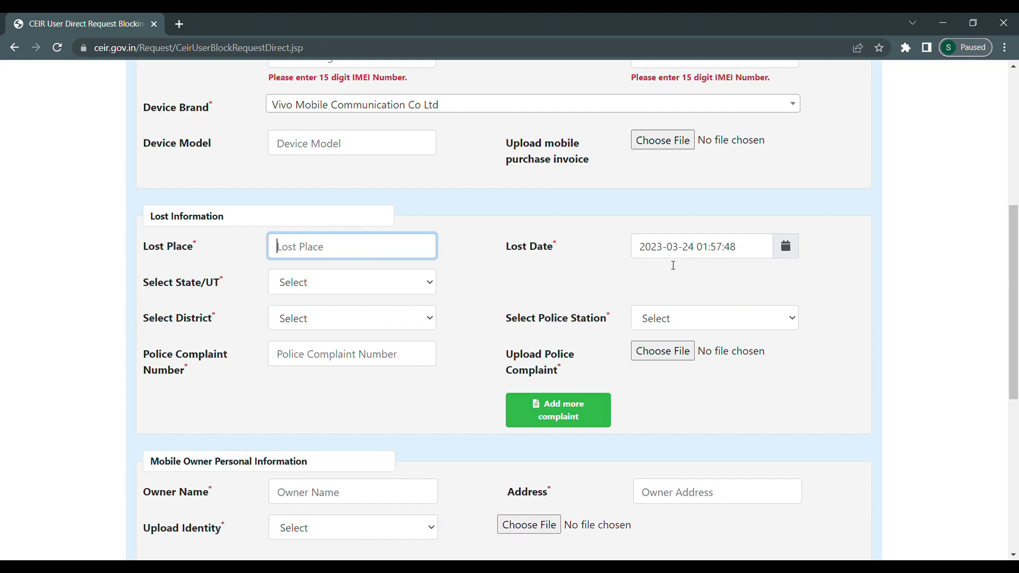
pyautogui.click(296, 292)
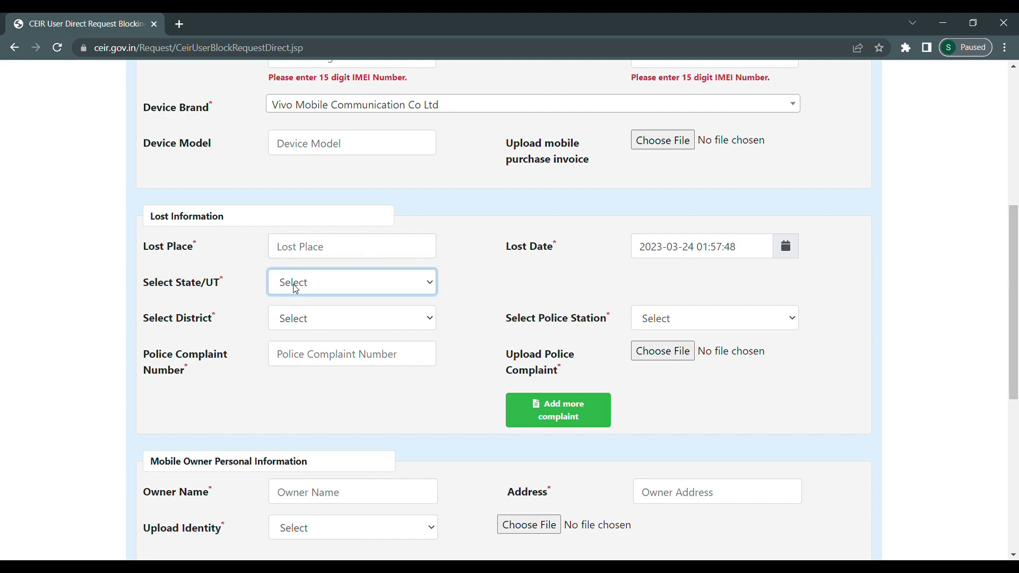
pyautogui.click(454, 275)
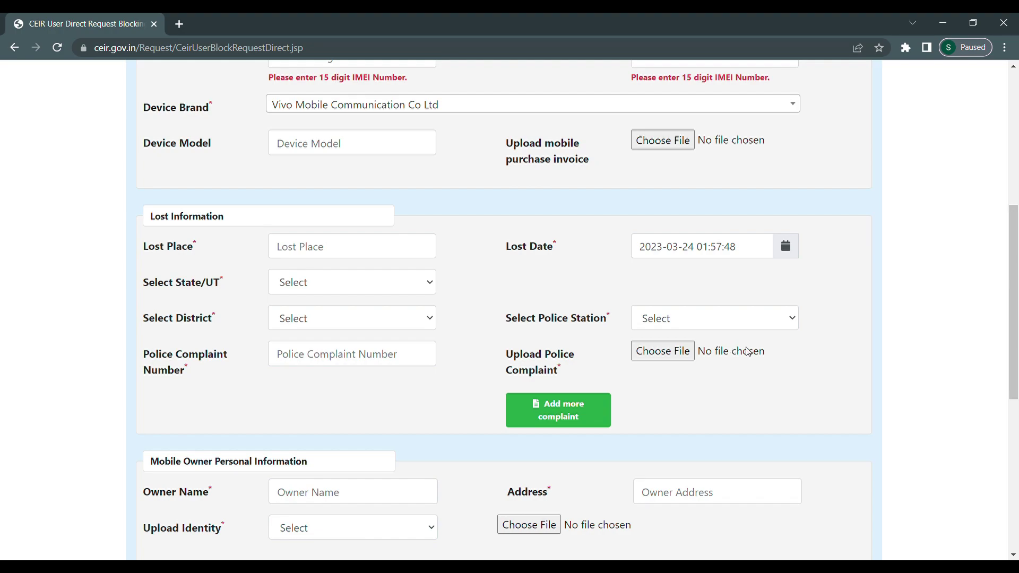
pyautogui.click(727, 323)
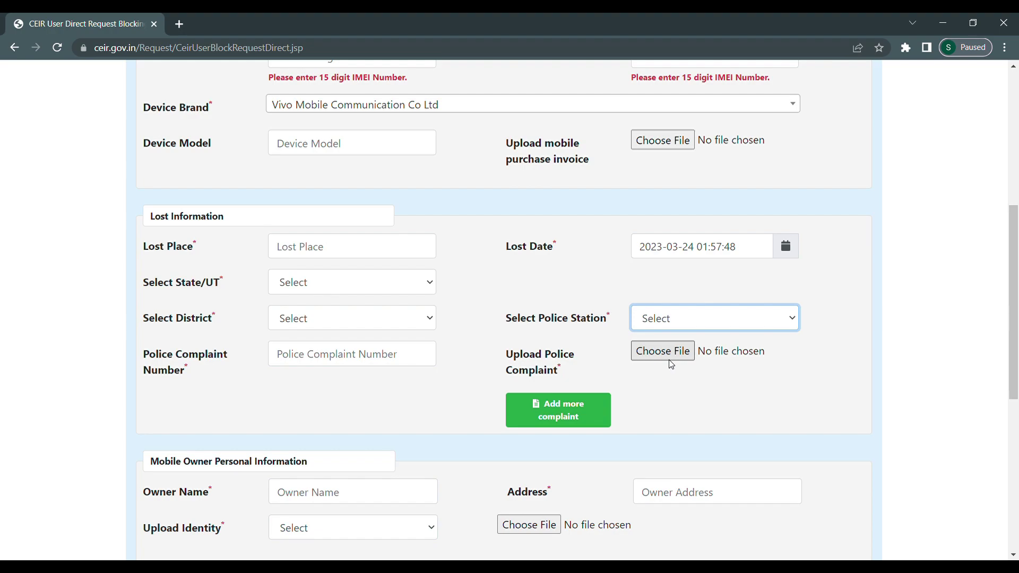
# Review the owner name and address fields under Mobile Owner Personal Information.
pyautogui.scroll(-1, 1015, 359)
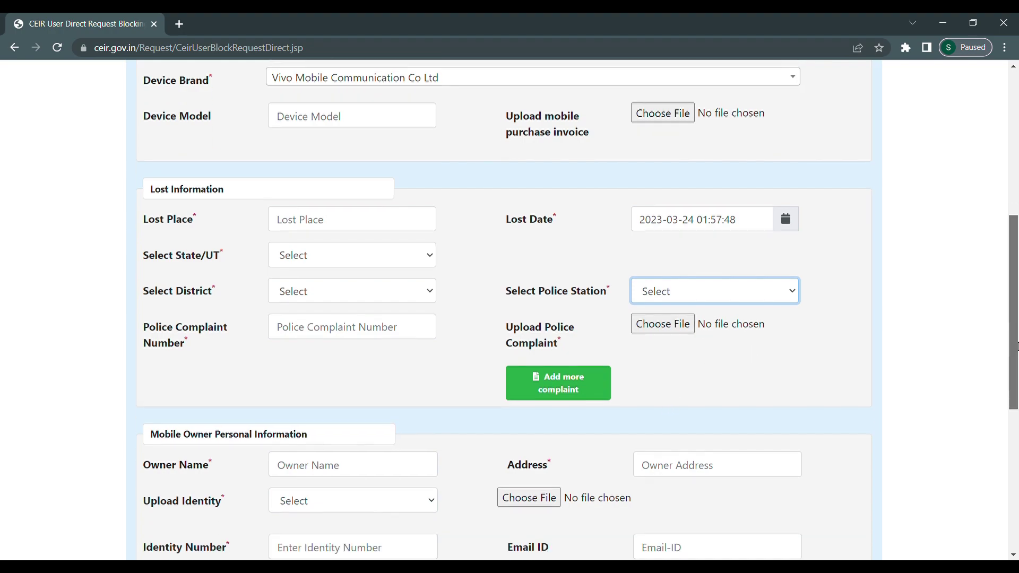
pyautogui.moveTo(1016, 360); pyautogui.dragTo(1015, 399)
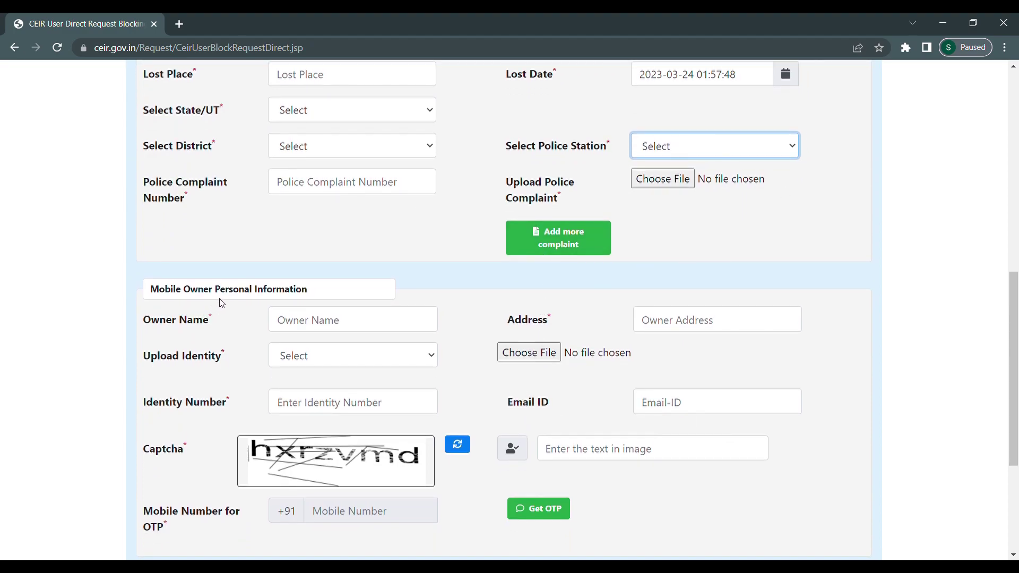
pyautogui.click(312, 330)
pyautogui.click(727, 318)
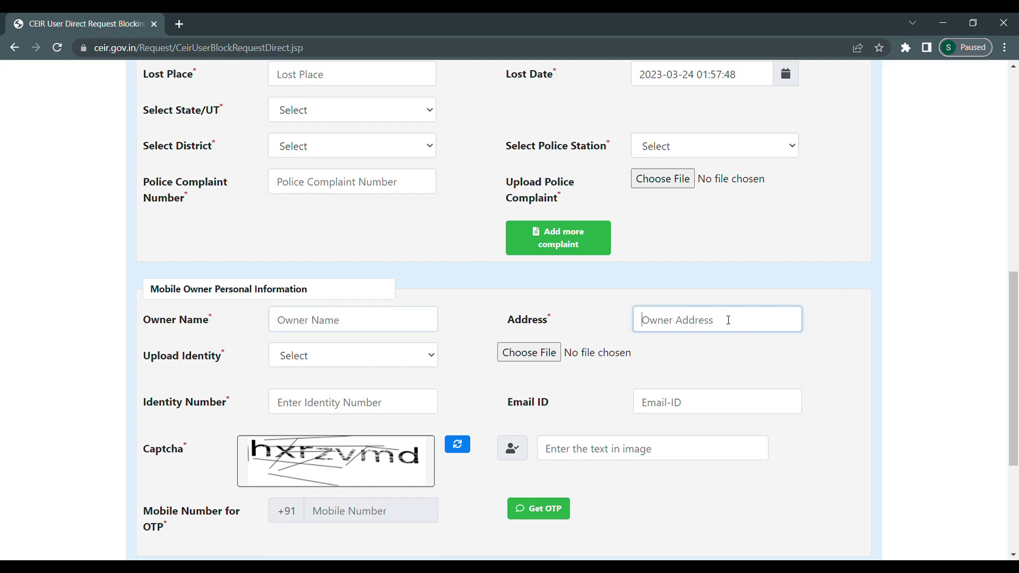
# Set the owner's identity document type to PAN Card.
pyautogui.click(350, 363)
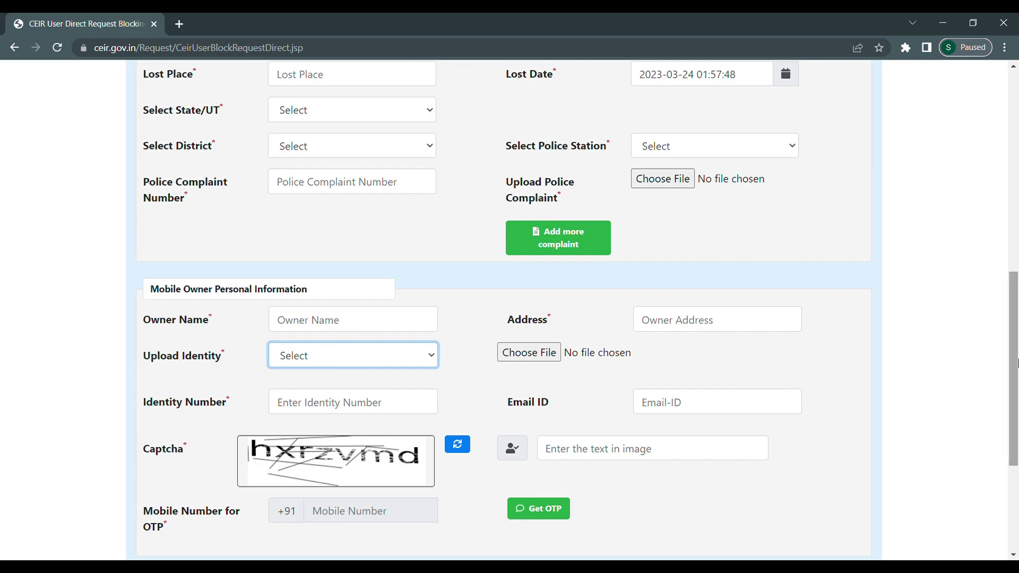
pyautogui.scroll(-2, 1014, 372)
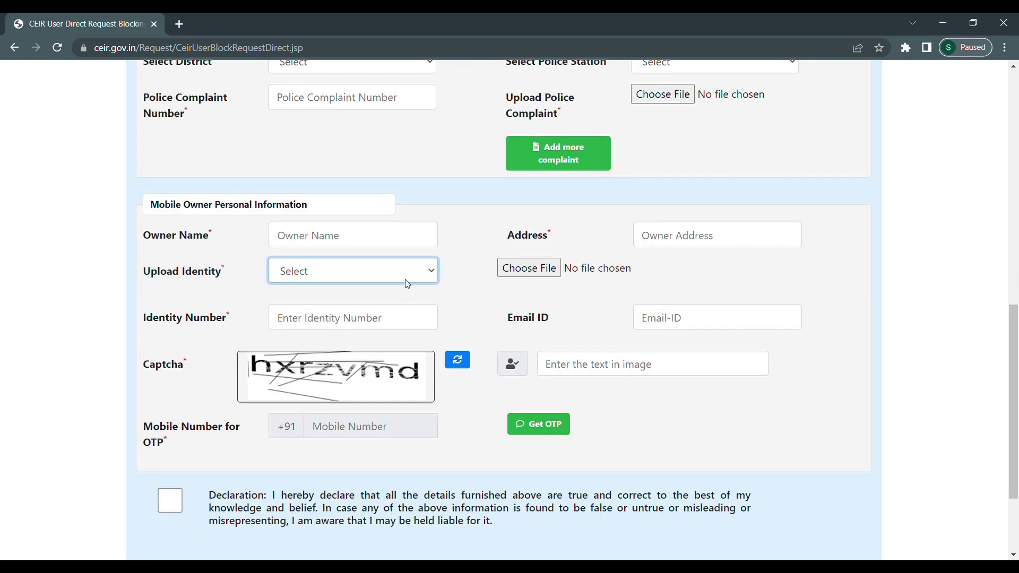
pyautogui.press('p')
pyautogui.press('Tab')
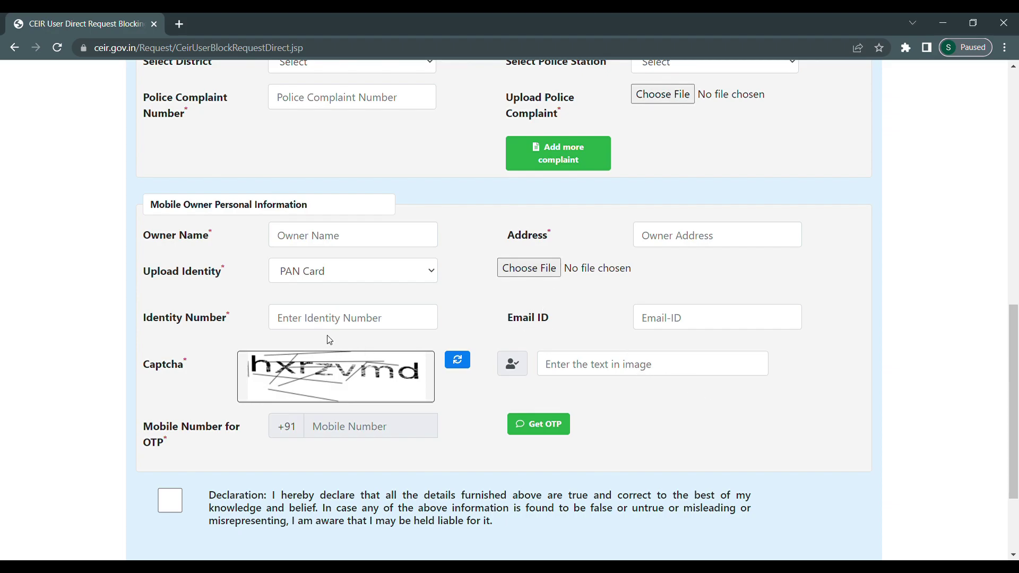
# Review the identity number, email, captcha and OTP mobile number fields, and accept the declaration at the end of the form.
pyautogui.click(341, 322)
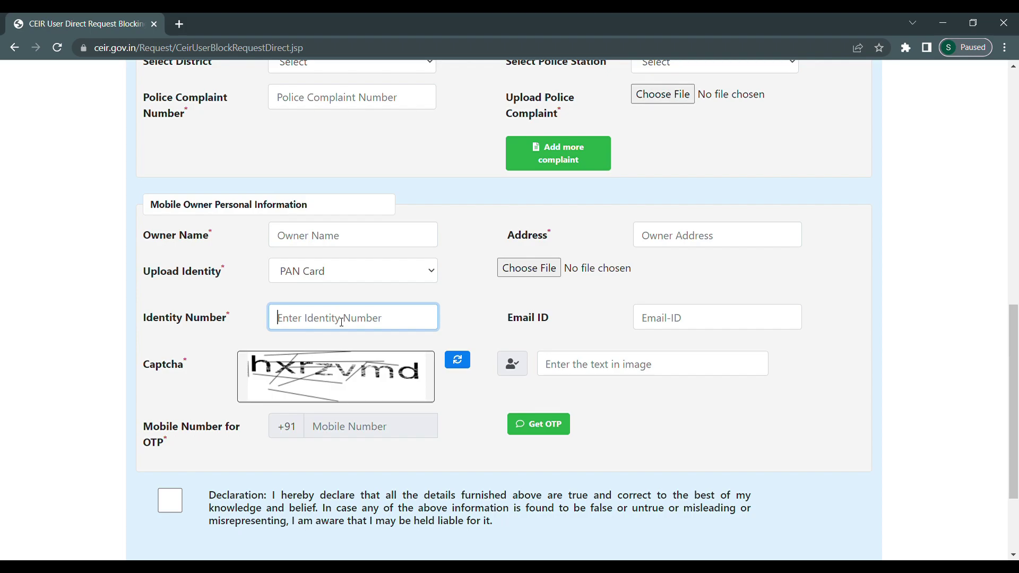
pyautogui.click(684, 323)
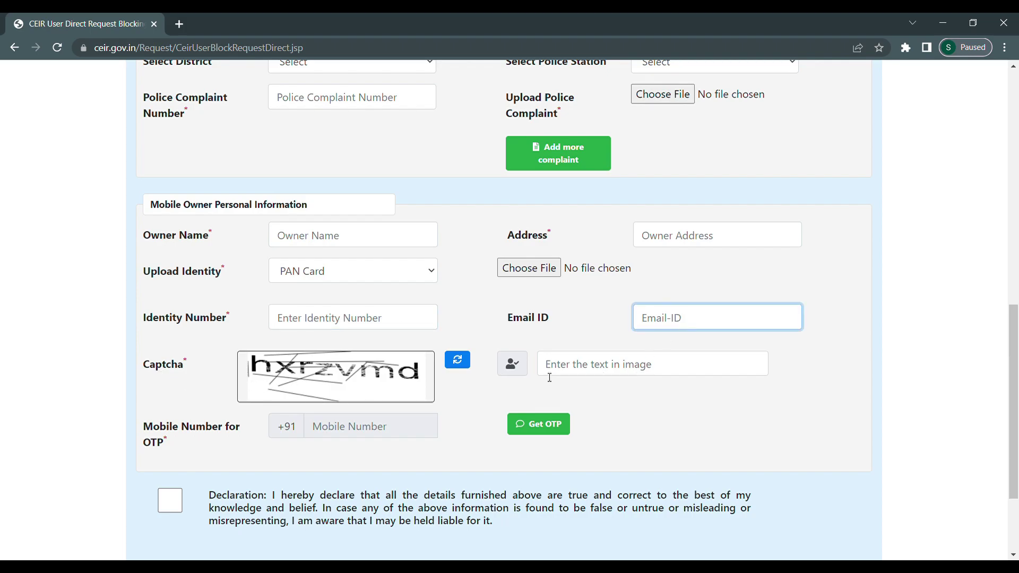
pyautogui.click(600, 366)
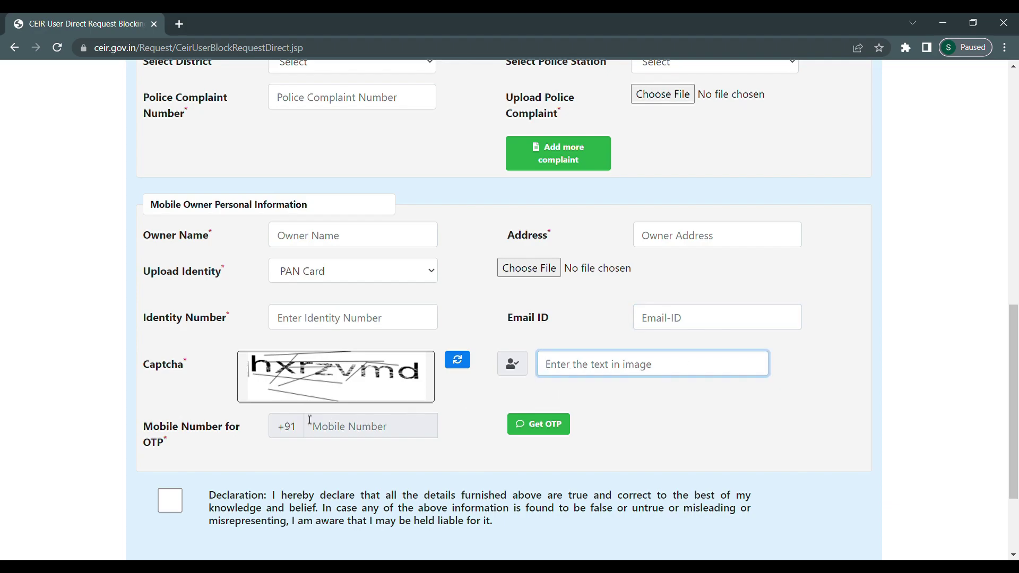
pyautogui.click(350, 436)
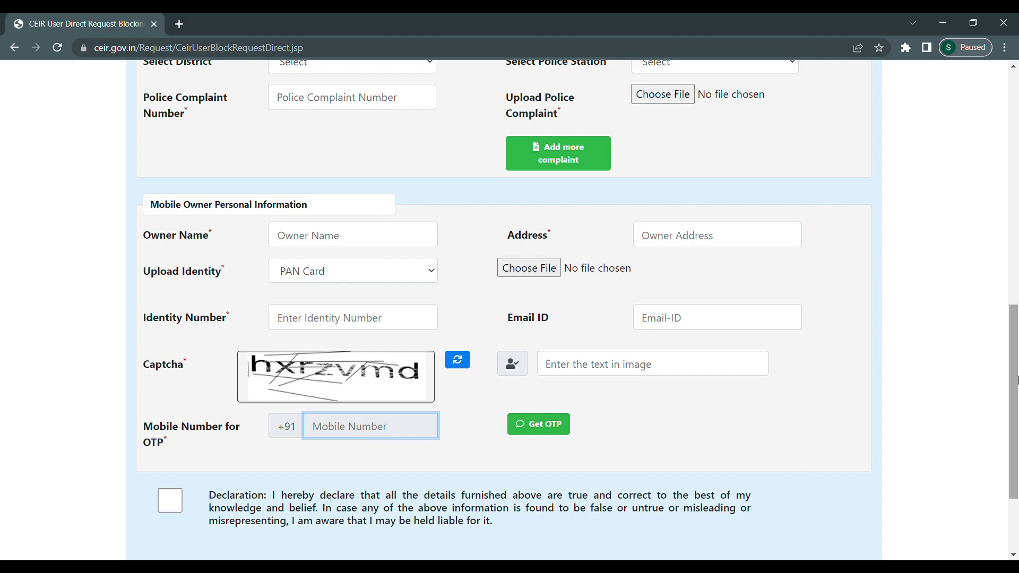
pyautogui.moveTo(1011, 379); pyautogui.dragTo(1017, 422)
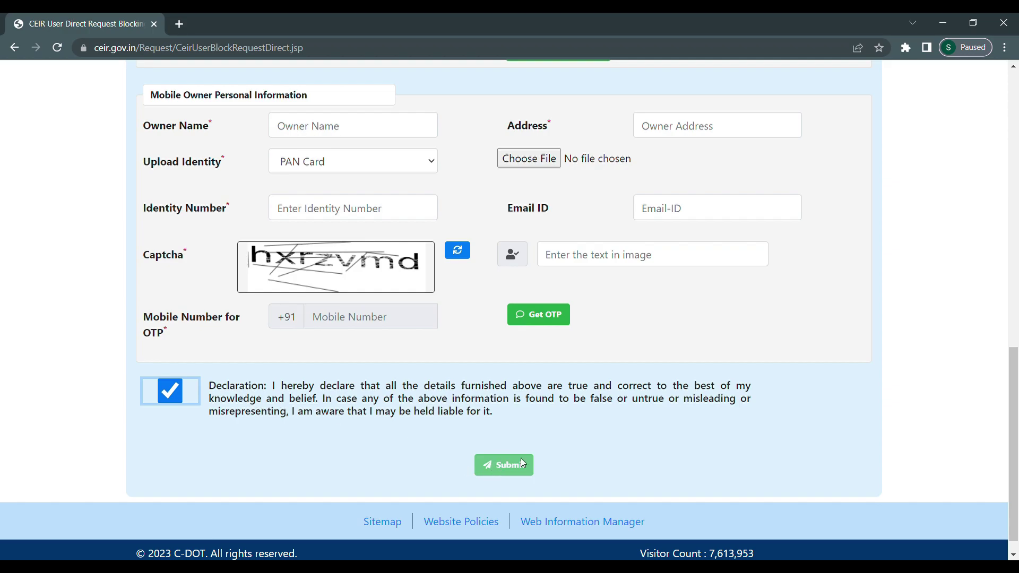
# Return to the home page and open the lost/stolen mobile request status check at its Request ID field.
pyautogui.moveTo(1014, 374); pyautogui.dragTo(1015, 96)
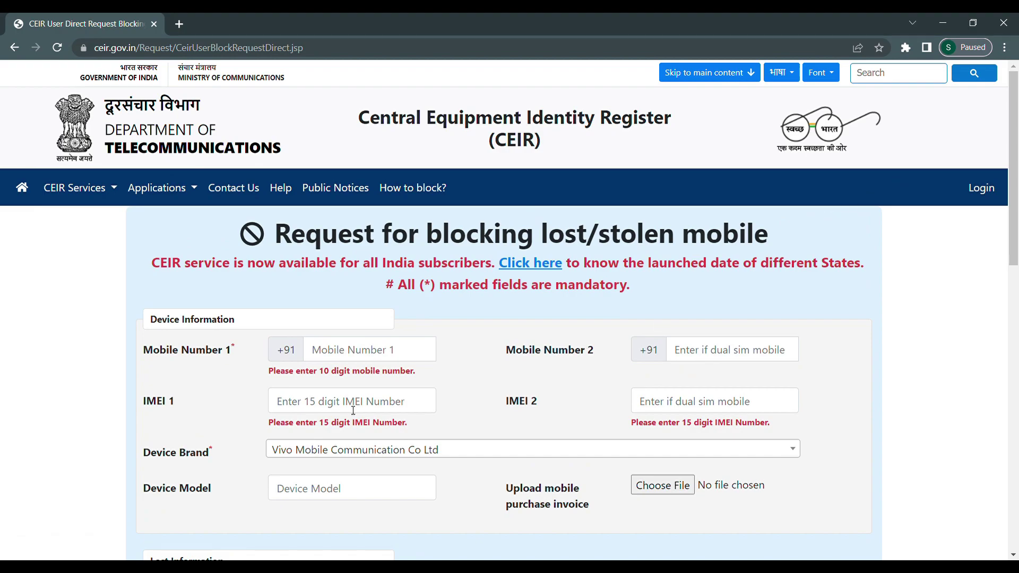
pyautogui.click(14, 48)
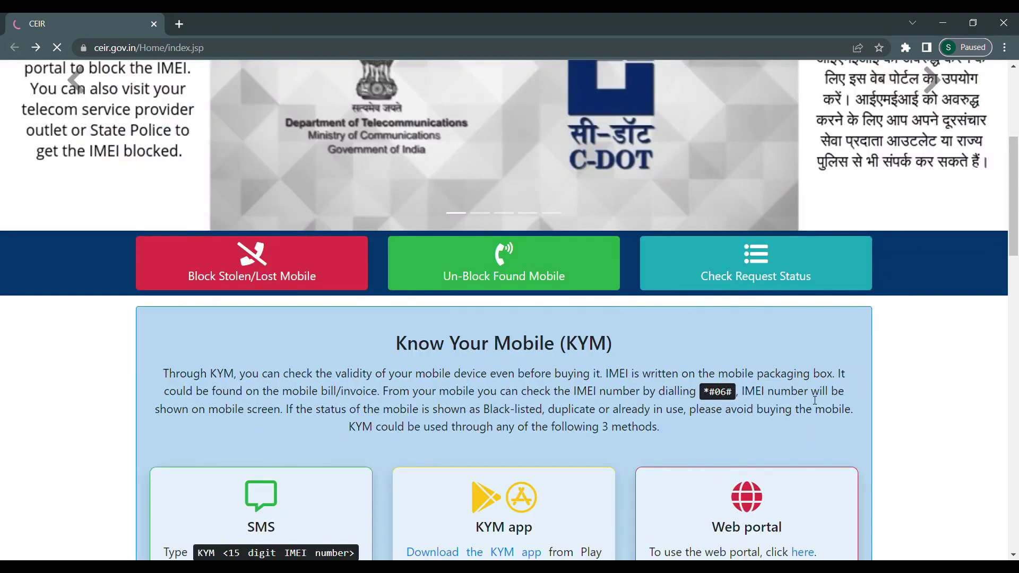
pyautogui.click(764, 275)
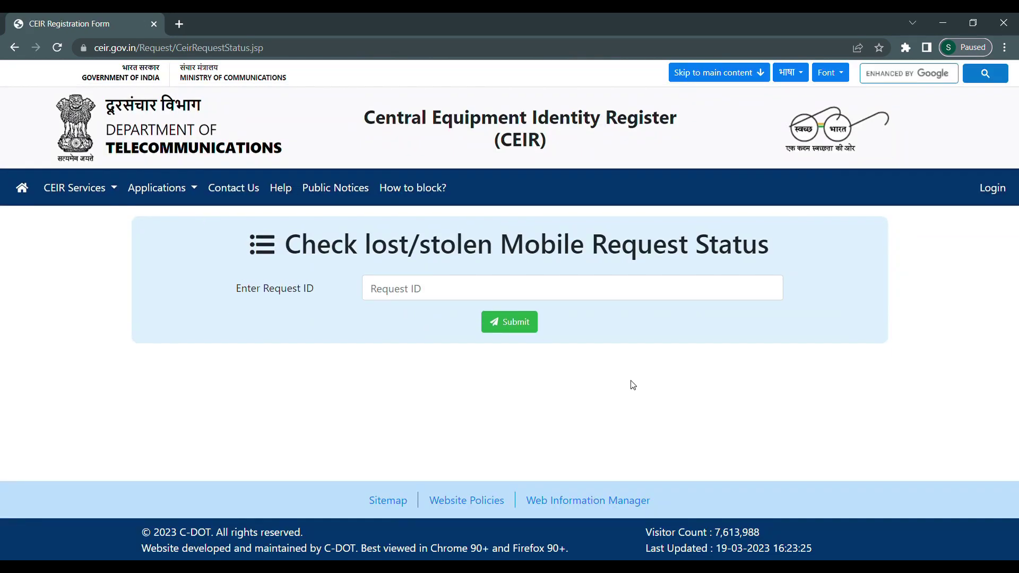
pyautogui.click(462, 292)
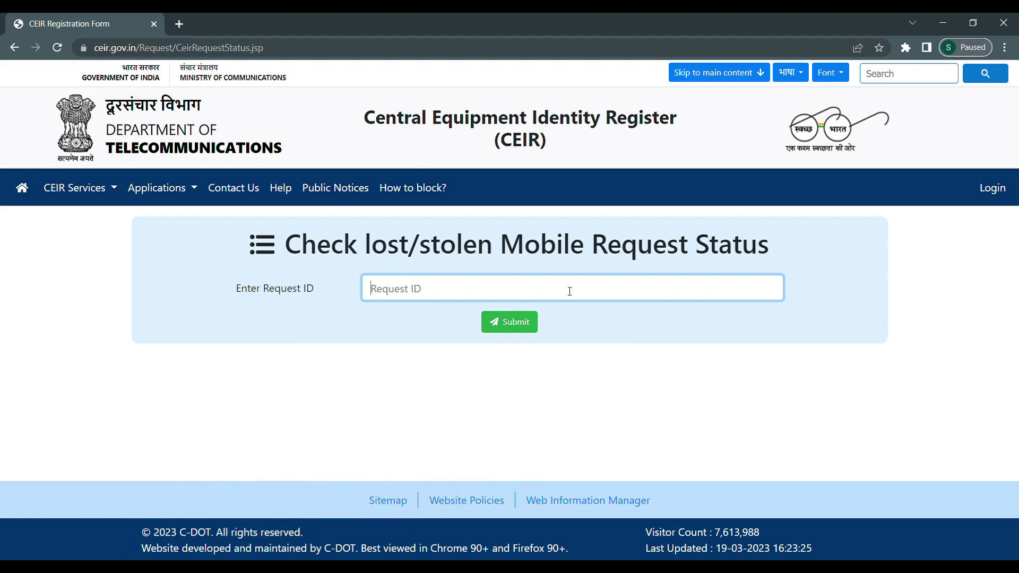
# Open the form for un-blocking a found mobile and review its fields, including the reason for un-blocking and the OTP section.
pyautogui.hotkey('alt', 'Left')
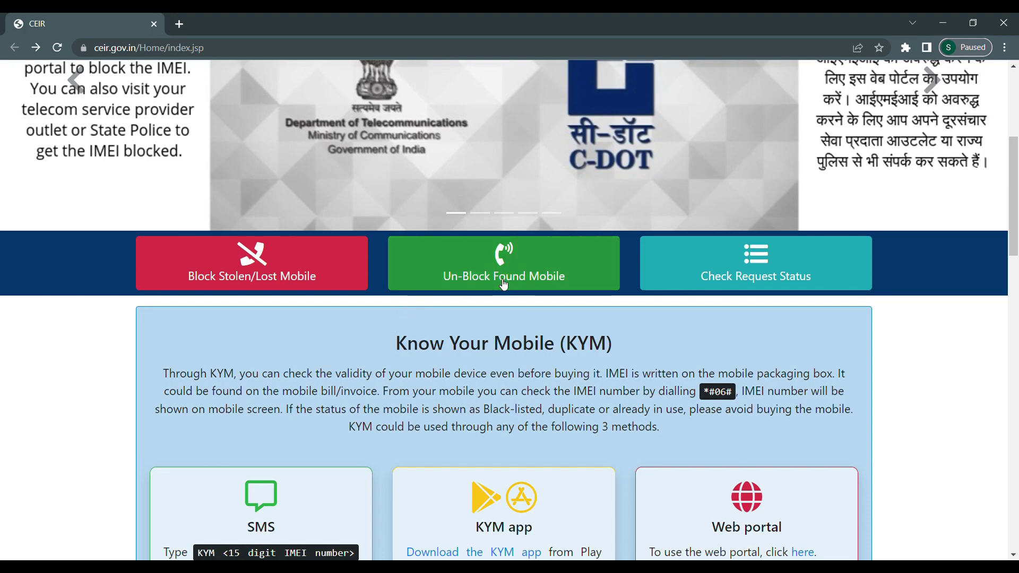
pyautogui.click(457, 268)
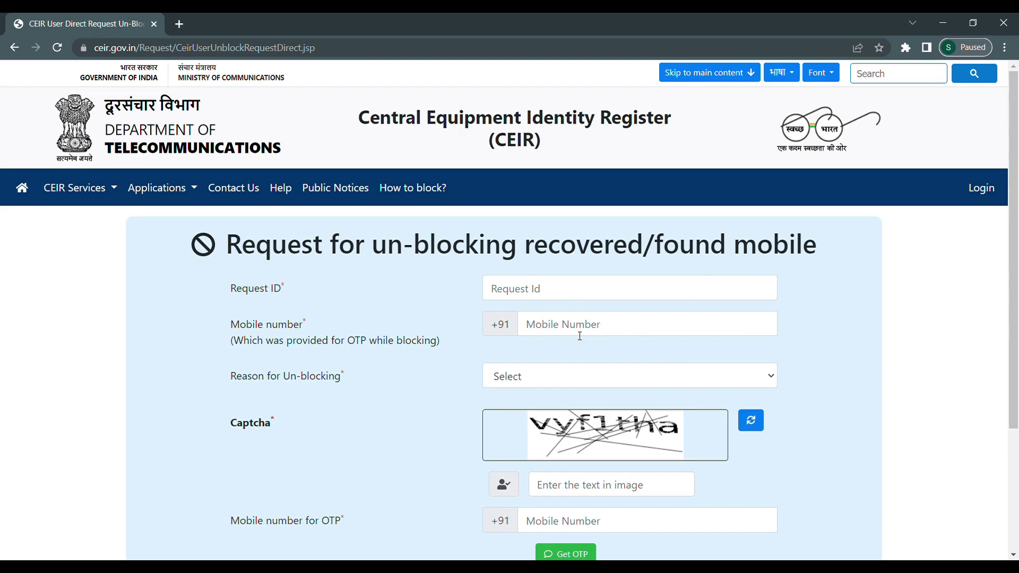
pyautogui.scroll(-1, 1009, 324)
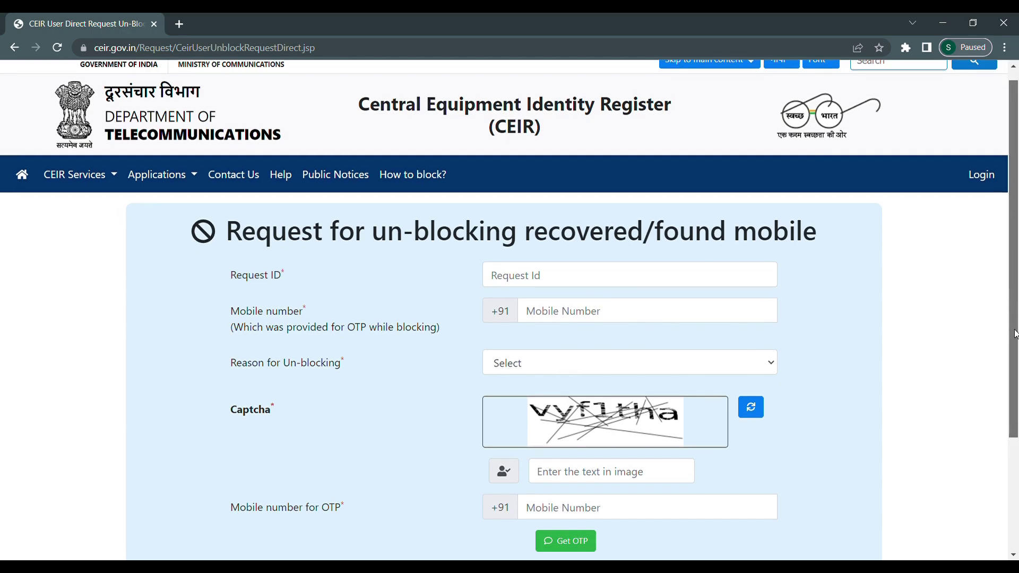
pyautogui.click(736, 328)
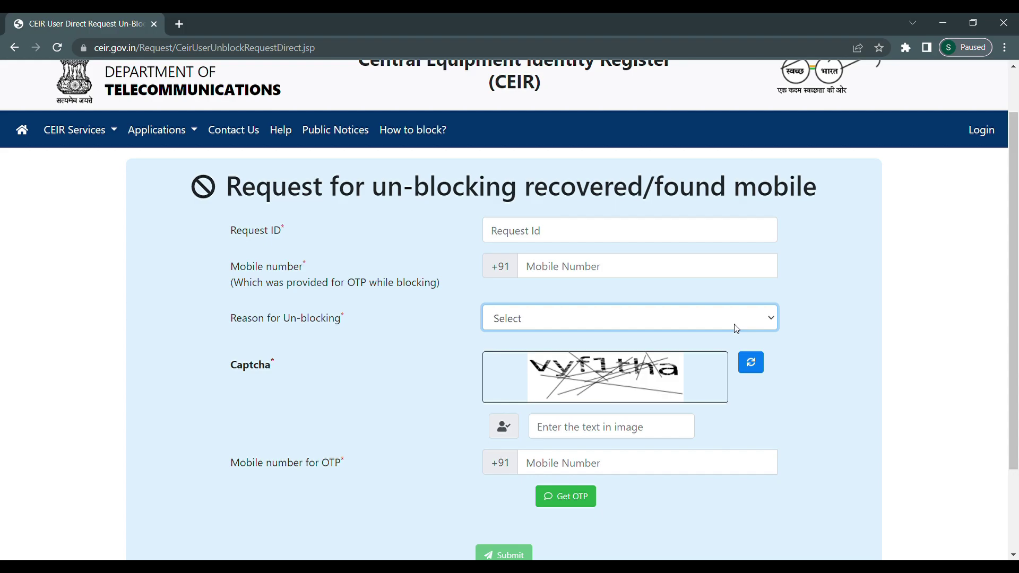
pyautogui.click(823, 345)
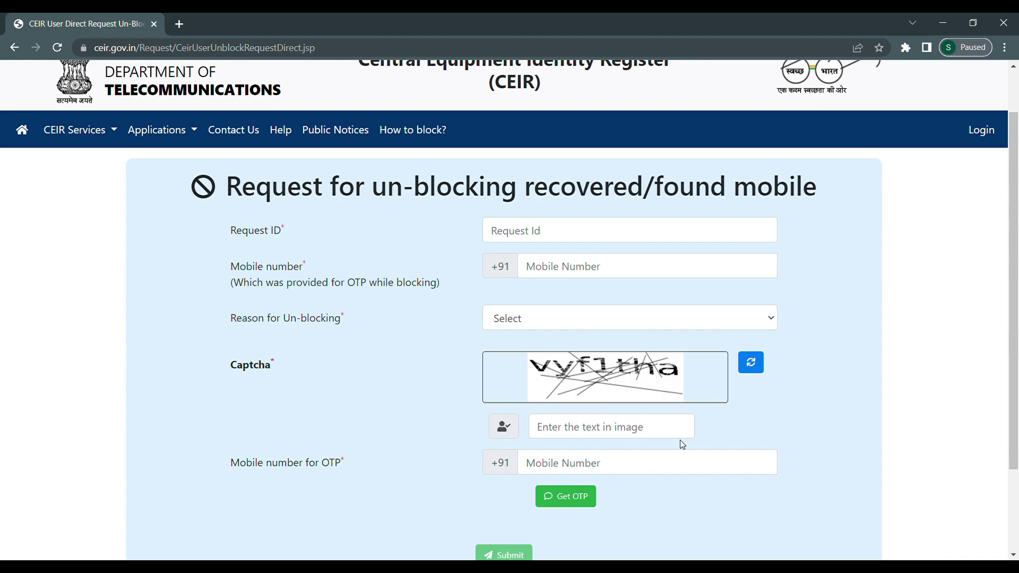
pyautogui.moveTo(1011, 325); pyautogui.dragTo(1016, 381)
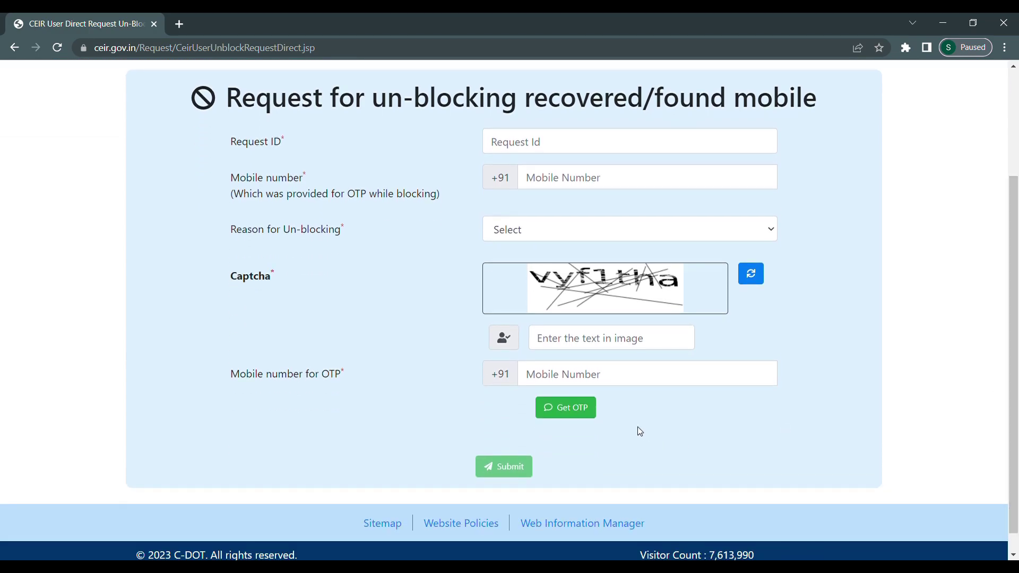